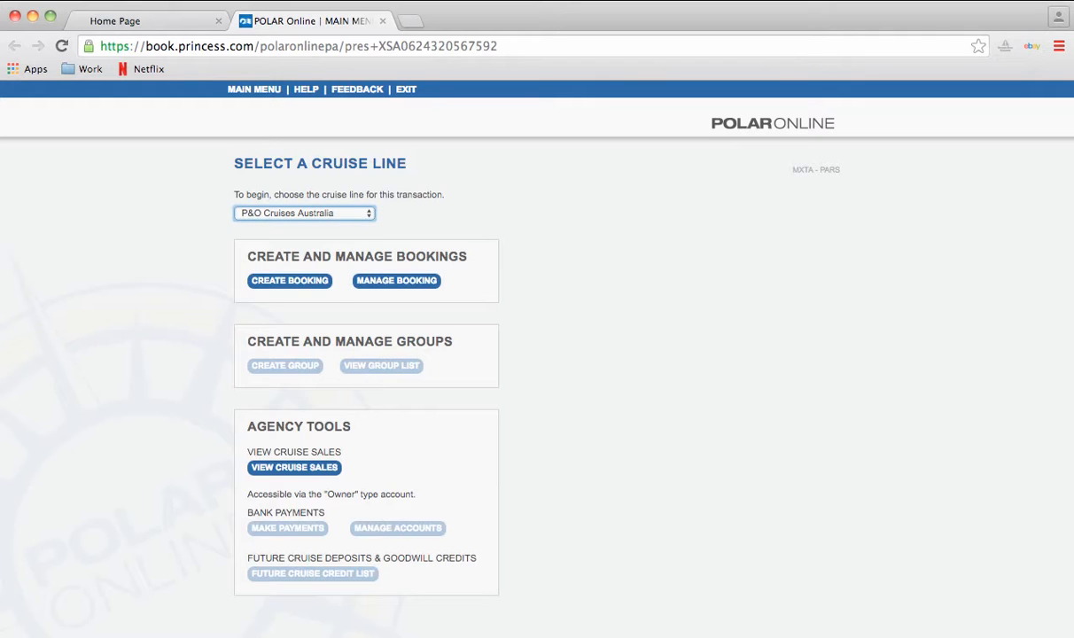
- Select Carnival Cruise Line Australia as the cruise line and go to Manage Booking
{"action": "key", "text": "Up"}
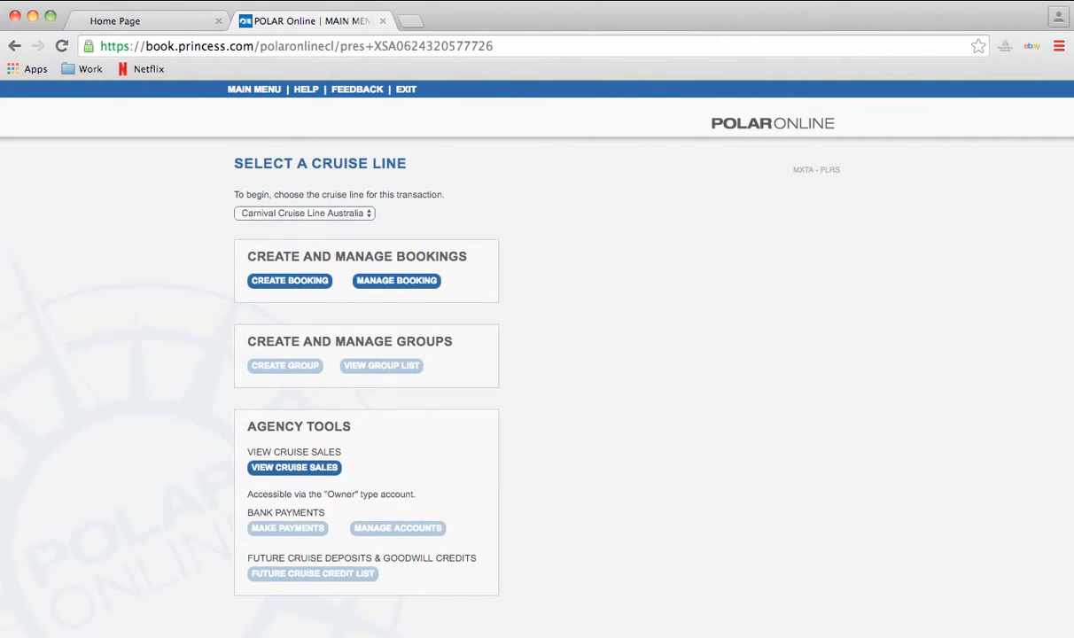
{"action": "key", "text": "Return"}
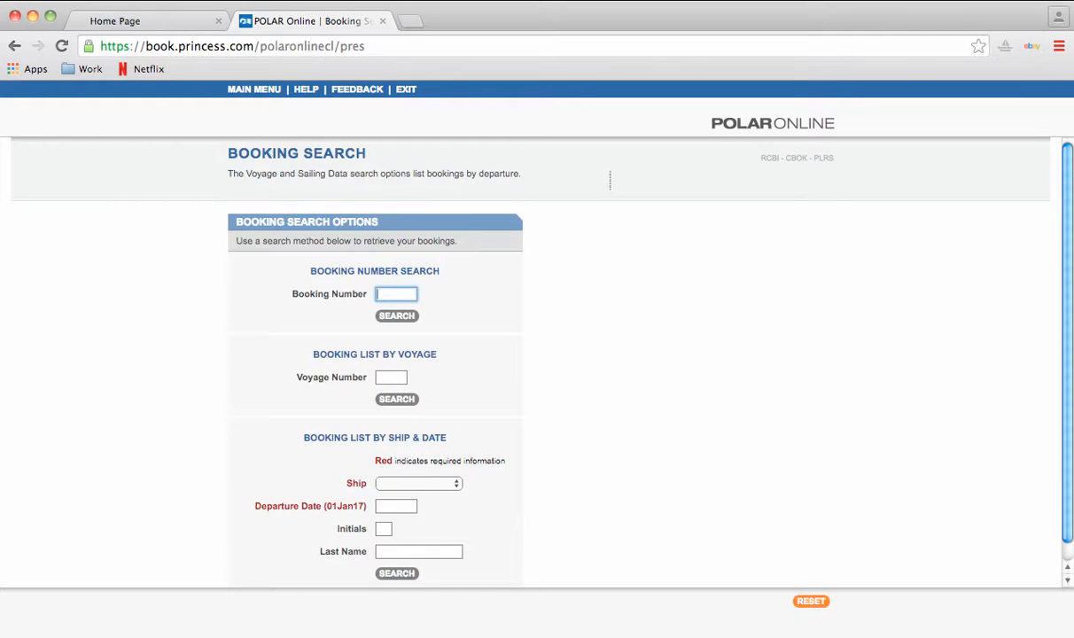
- Look up the booking by its booking number and review the confirmation, noting passenger 1's home city BNE
{"action": "key", "text": "Return"}
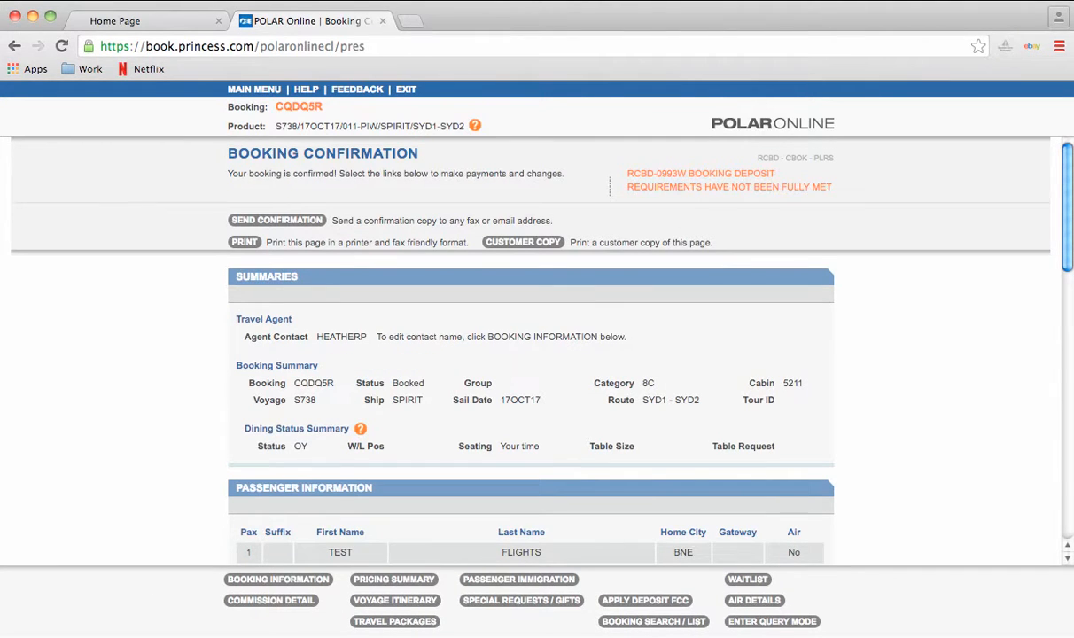
{"action": "scroll", "coordinate": [532, 355], "scroll_direction": "down", "scroll_amount": 3}
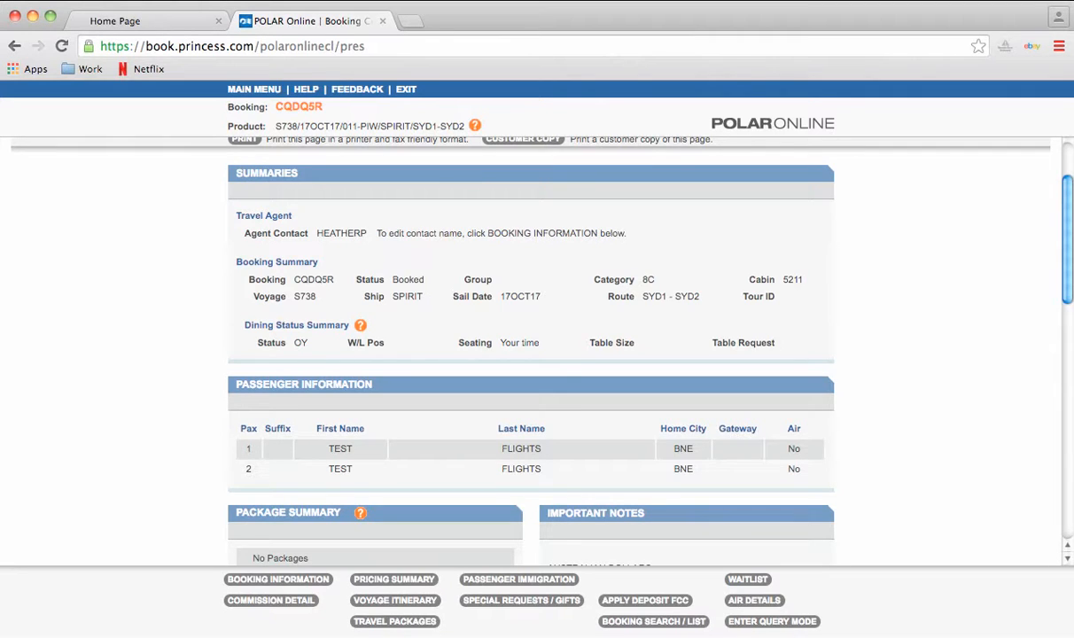
{"action": "double_click", "coordinate": [683, 448]}
{"action": "scroll", "coordinate": [532, 355], "scroll_direction": "down", "scroll_amount": 3}
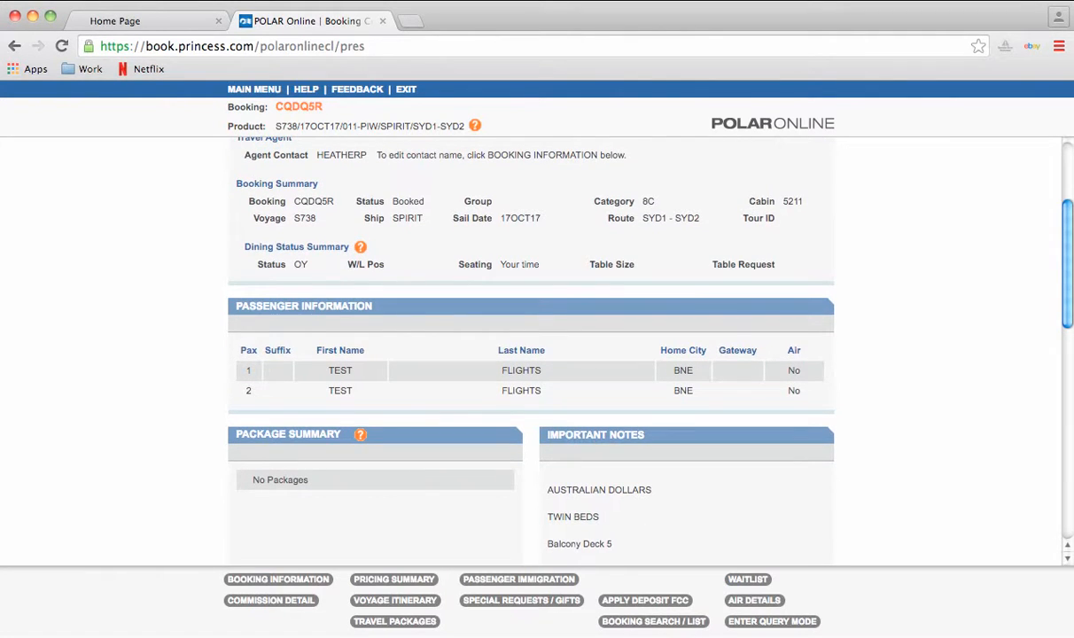
{"action": "scroll", "coordinate": [532, 355], "scroll_direction": "down", "scroll_amount": 2}
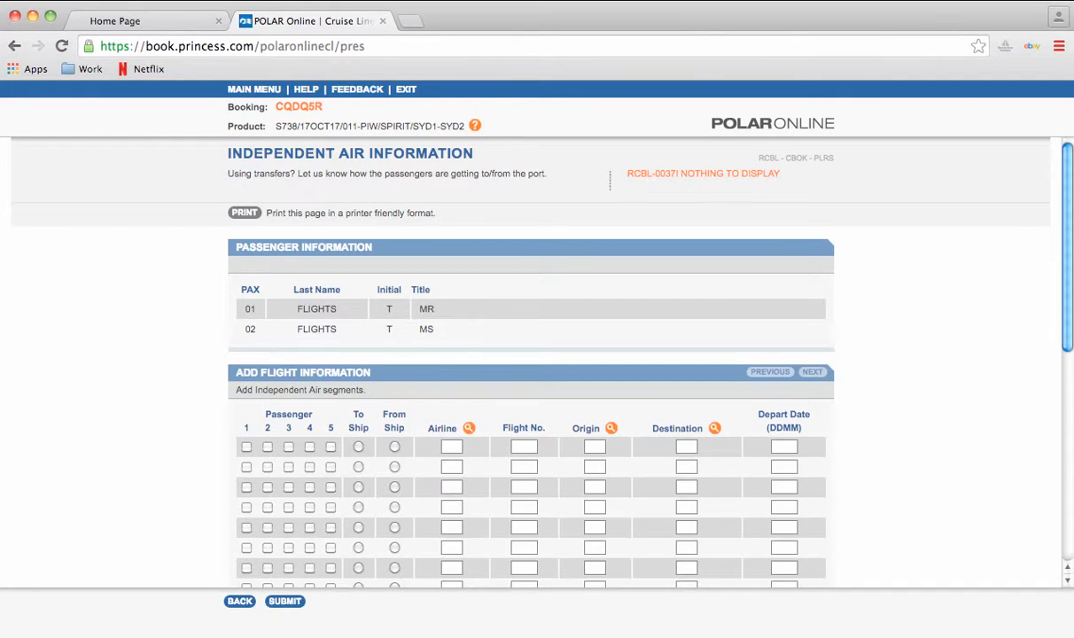
- Scroll to the bottom of the booking confirmation to reach Air Details
{"action": "scroll", "coordinate": [532, 354], "scroll_direction": "down", "scroll_amount": 3}
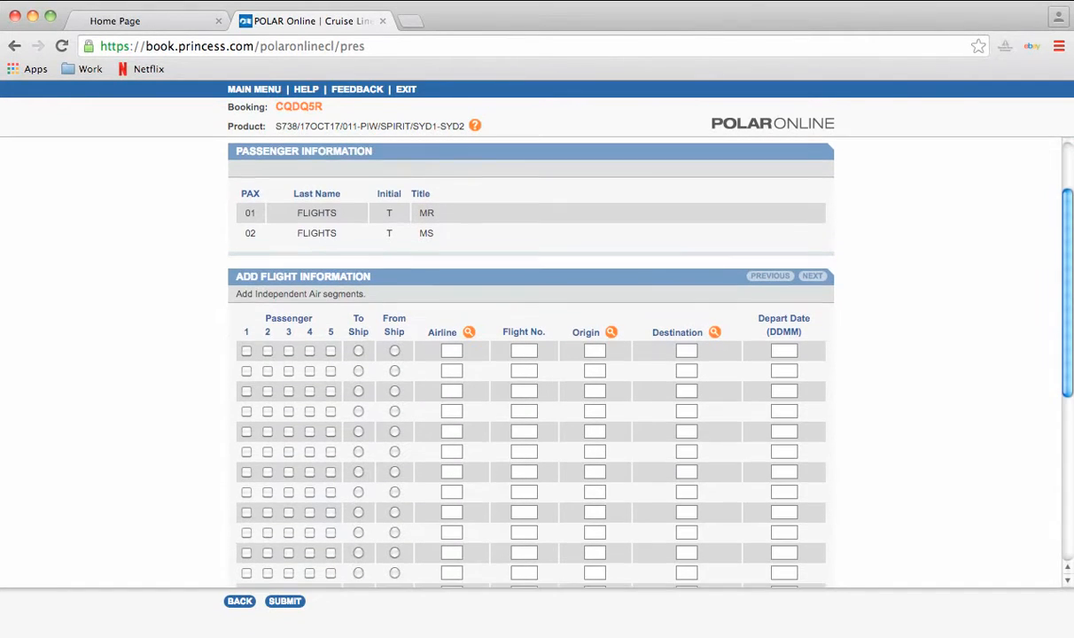
- Include both passengers on flight row 1 and mark it To Ship
{"action": "left_click", "coordinate": [247, 350]}
{"action": "left_click", "coordinate": [267, 350]}
{"action": "left_click", "coordinate": [358, 350]}
- Enter airline QF, flight 513, BNE to SYD, departing 1710
{"action": "left_click", "coordinate": [451, 351]}
{"action": "type", "text": "qf"}
{"action": "key", "text": "Tab"}
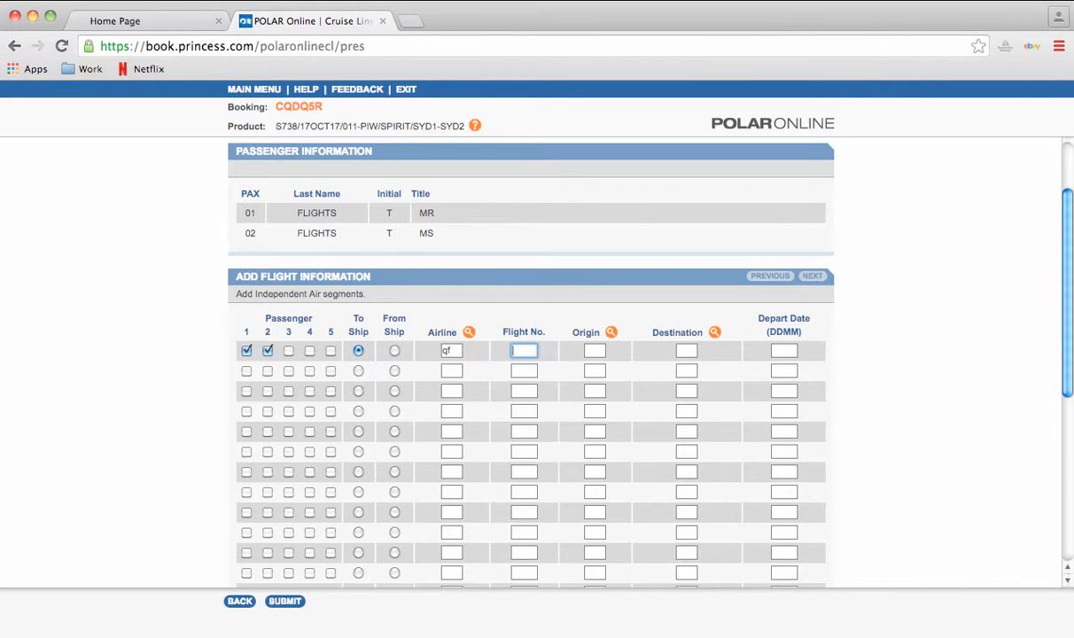
{"action": "type", "text": "513"}
{"action": "key", "text": "Tab"}
{"action": "type", "text": "bne"}
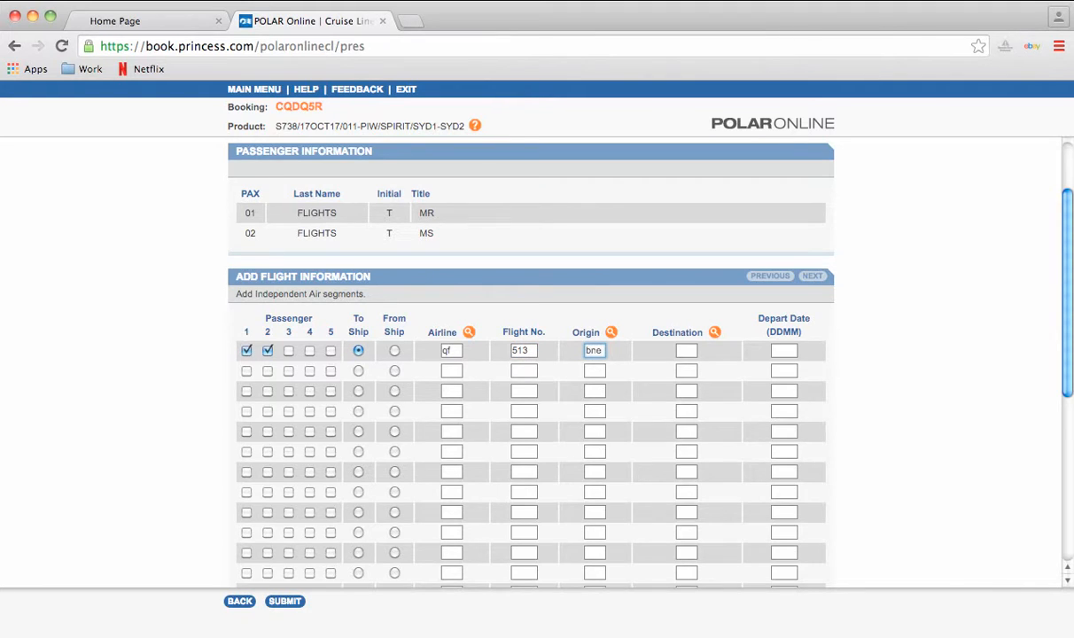
{"action": "key", "text": "Tab"}
{"action": "type", "text": "syd"}
{"action": "key", "text": "Tab"}
{"action": "type", "text": "17"}
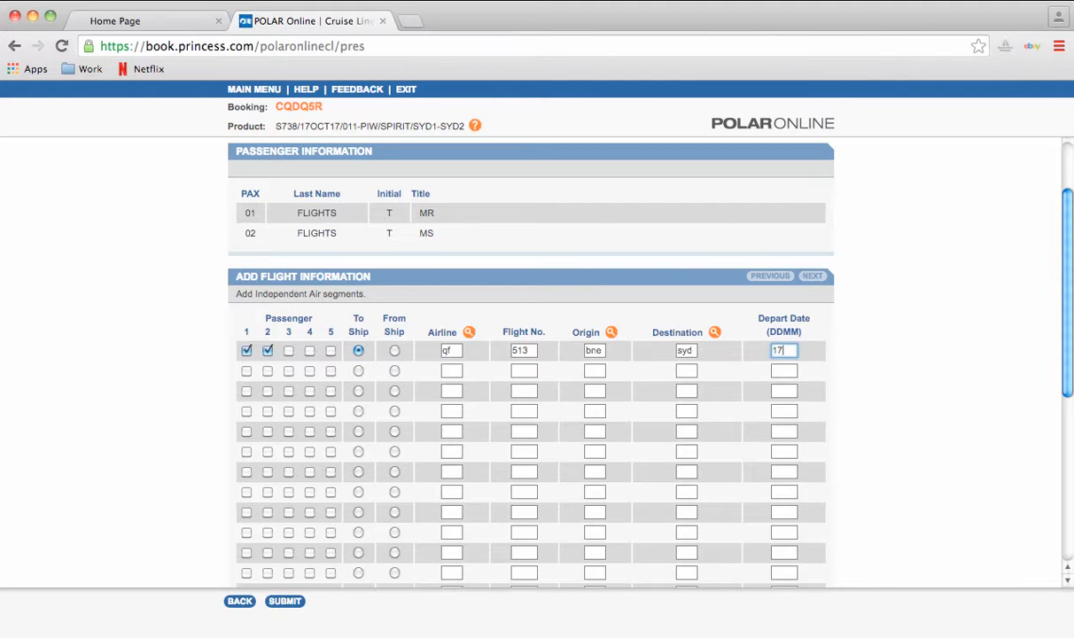
{"action": "type", "text": "10"}
- Include both passengers on flight row 2 and mark it From Ship
{"action": "left_click", "coordinate": [246, 370]}
{"action": "left_click", "coordinate": [268, 370]}
{"action": "left_click", "coordinate": [394, 371]}
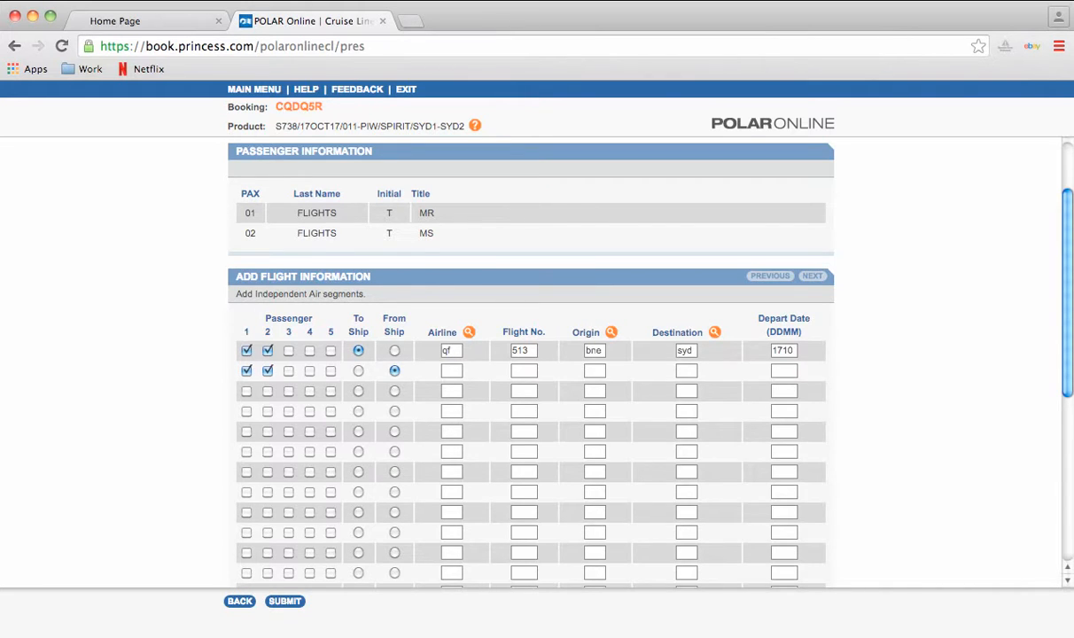
- Enter QF 524, SYD to BNE on 2810, and submit both flights
{"action": "key", "text": "Tab"}
{"action": "type", "text": "qf"}
{"action": "key", "text": "Tab"}
{"action": "type", "text": "524"}
{"action": "key", "text": "Tab"}
{"action": "type", "text": "syd"}
{"action": "key", "text": "Tab"}
{"action": "type", "text": "bne"}
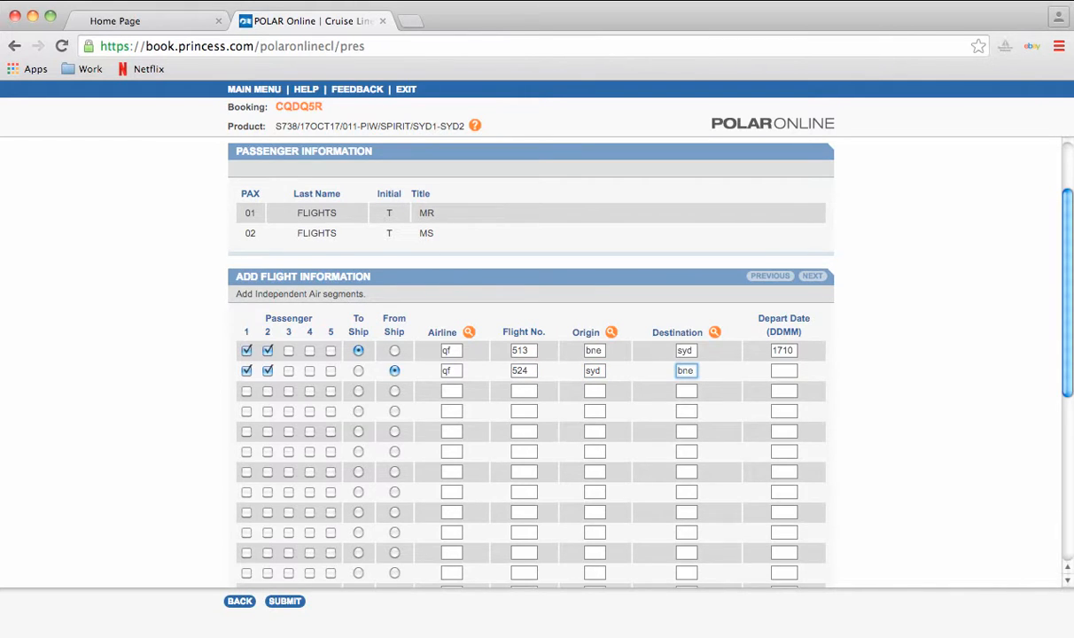
{"action": "key", "text": "Tab"}
{"action": "type", "text": "28"}
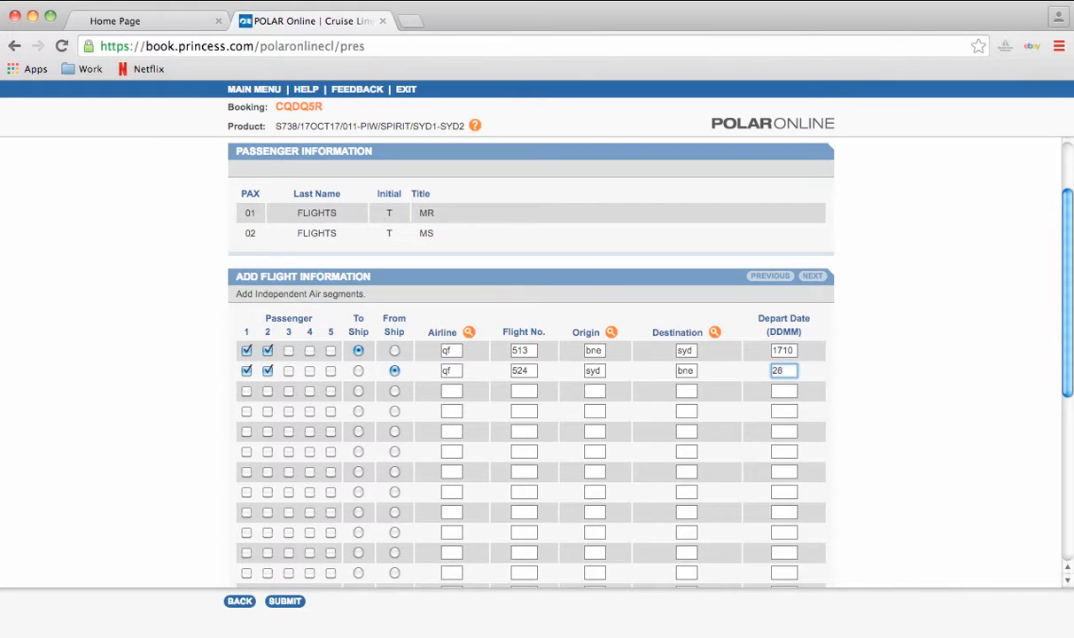
{"action": "type", "text": "10"}
{"action": "key", "text": "Return"}
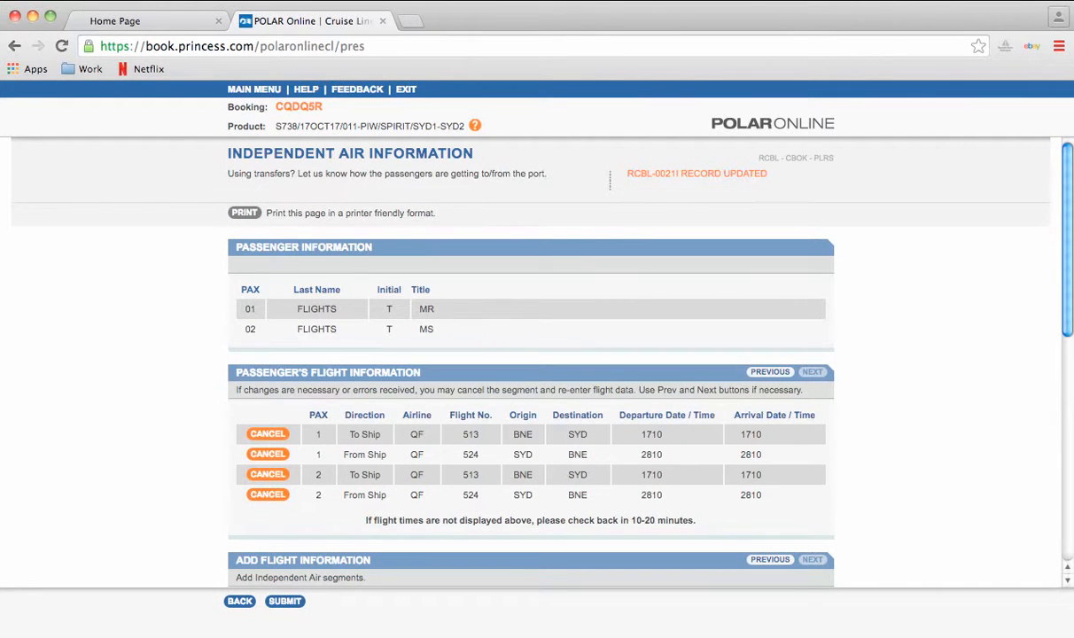
- Review the four saved flight segments and select the booking number for copying
{"action": "scroll", "coordinate": [531, 355], "scroll_direction": "down", "scroll_amount": 3}
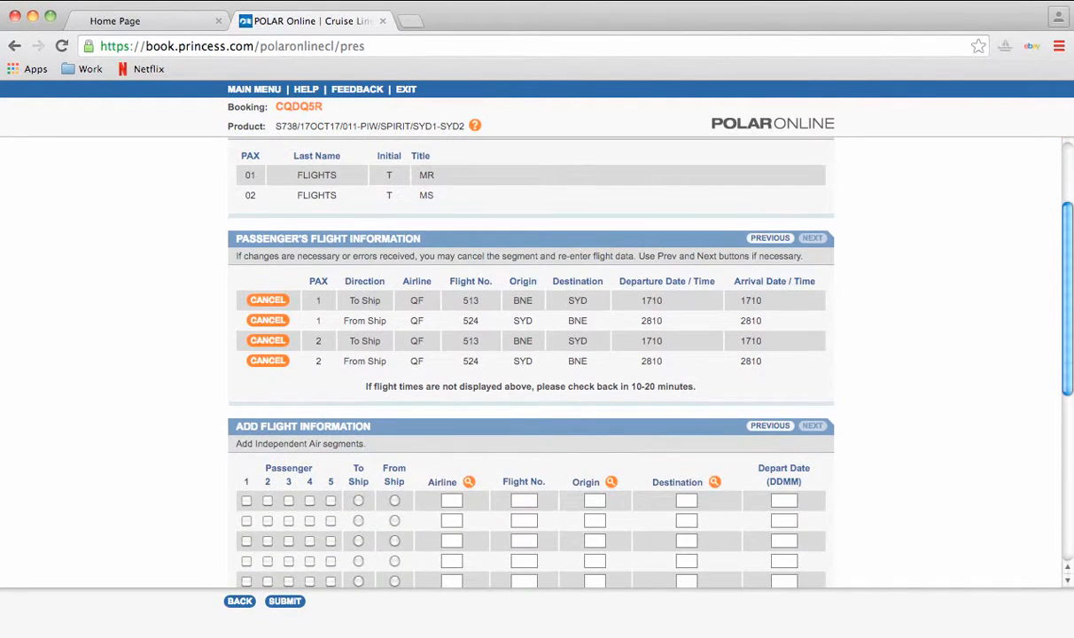
{"action": "scroll", "coordinate": [531, 354], "scroll_direction": "down", "scroll_amount": 1}
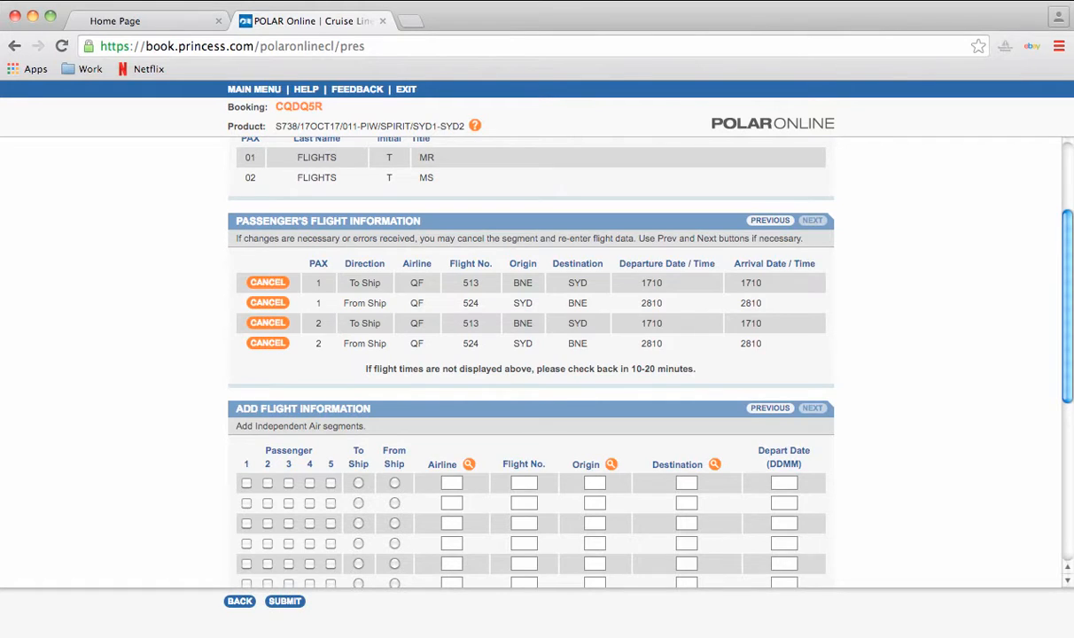
{"action": "scroll", "coordinate": [537, 363], "scroll_direction": "up", "scroll_amount": 3}
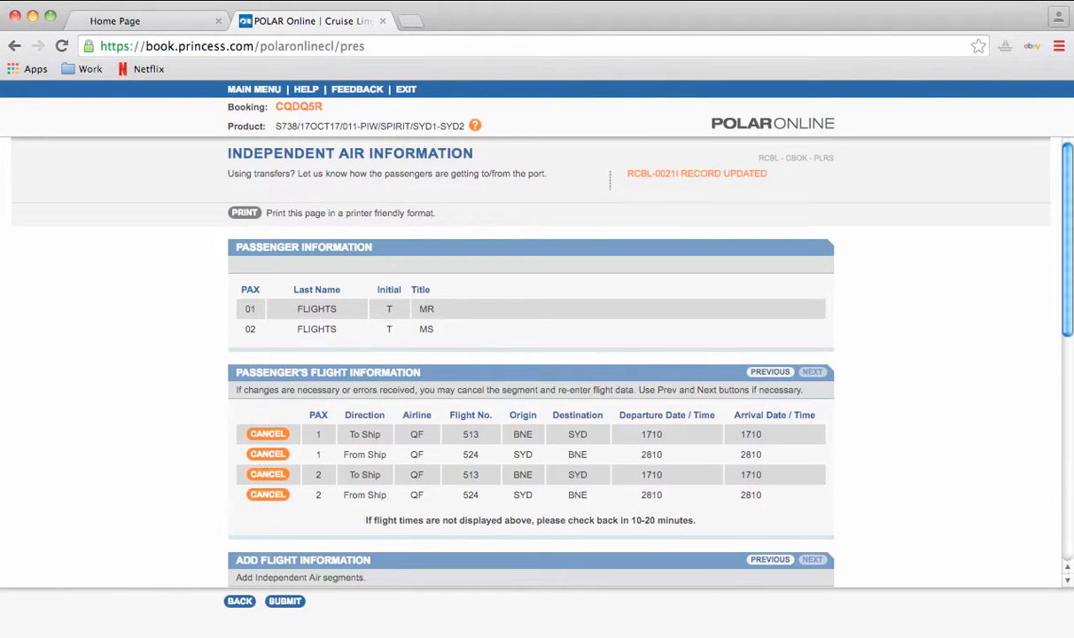
{"action": "scroll", "coordinate": [537, 363], "scroll_direction": "down", "scroll_amount": 5}
{"action": "scroll", "coordinate": [537, 363], "scroll_direction": "up", "scroll_amount": 5}
{"action": "double_click", "coordinate": [299, 106]}
{"action": "key", "text": "super+c"}
- Return to the main menu and reopen the booking by pasting its booking number
{"action": "left_click", "coordinate": [255, 89]}
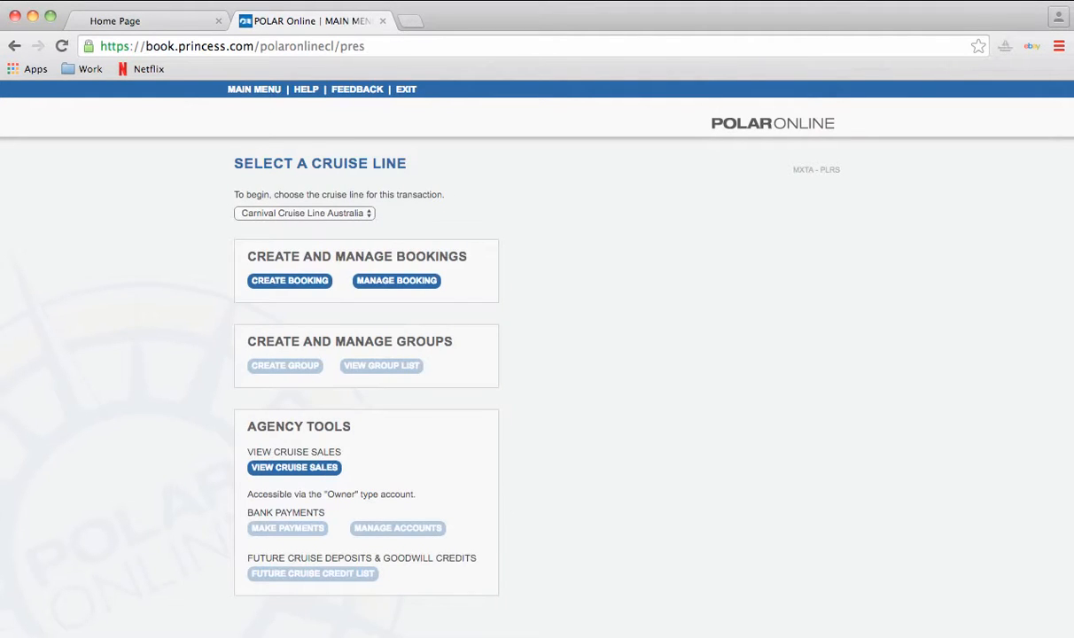
{"action": "left_click", "coordinate": [396, 281]}
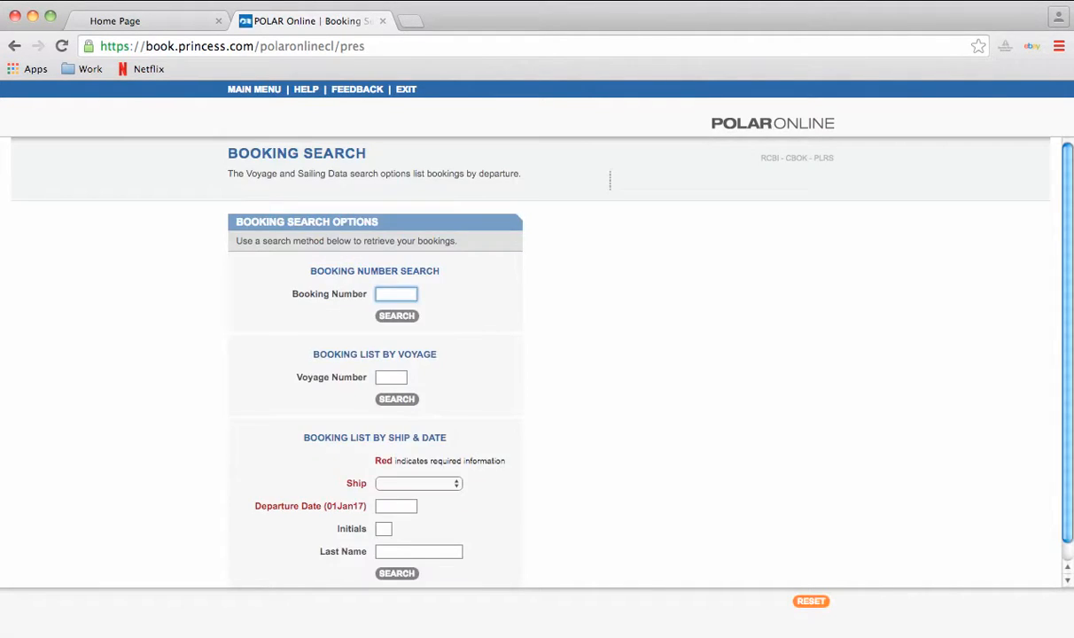
{"action": "key", "text": "super+v"}
{"action": "key", "text": "Return"}
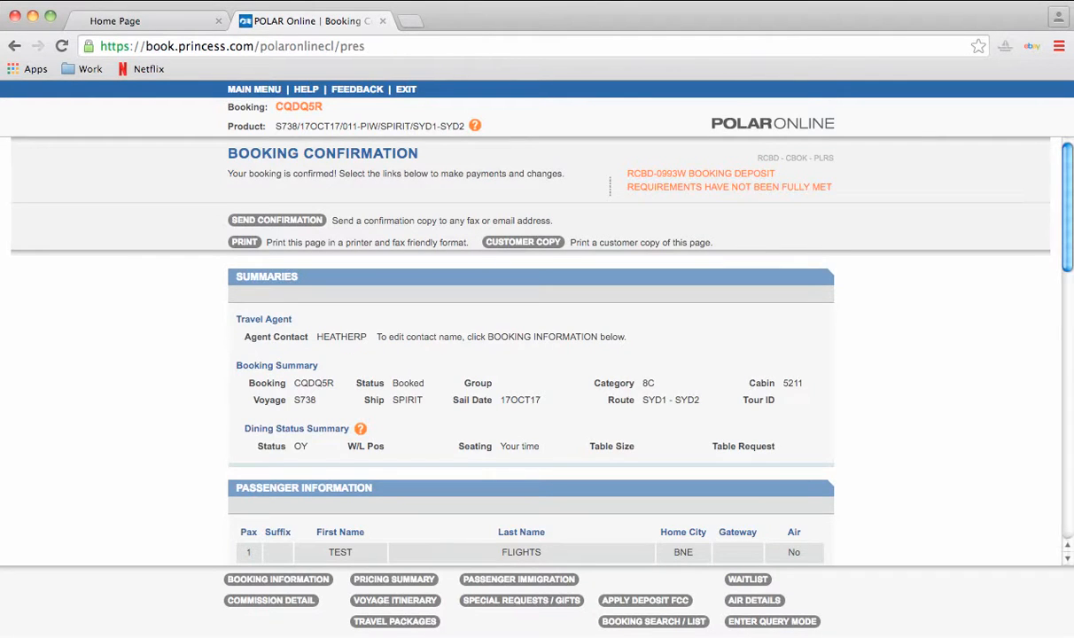
{"action": "scroll", "coordinate": [530, 346], "scroll_direction": "down", "scroll_amount": 3}
{"action": "scroll", "coordinate": [530, 345], "scroll_direction": "down", "scroll_amount": 2}
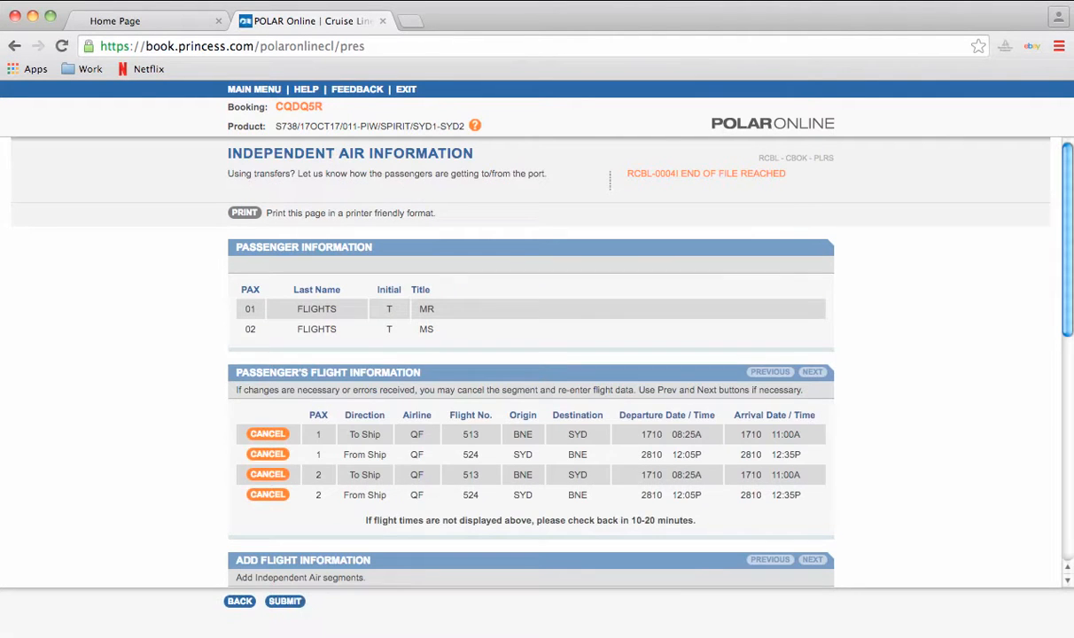
- Check the flight table: QF 513 08:25A–11:00A on 1710, QF 524 12:05P–12:35P on 2810
{"action": "scroll", "coordinate": [532, 355], "scroll_direction": "down", "scroll_amount": 1}
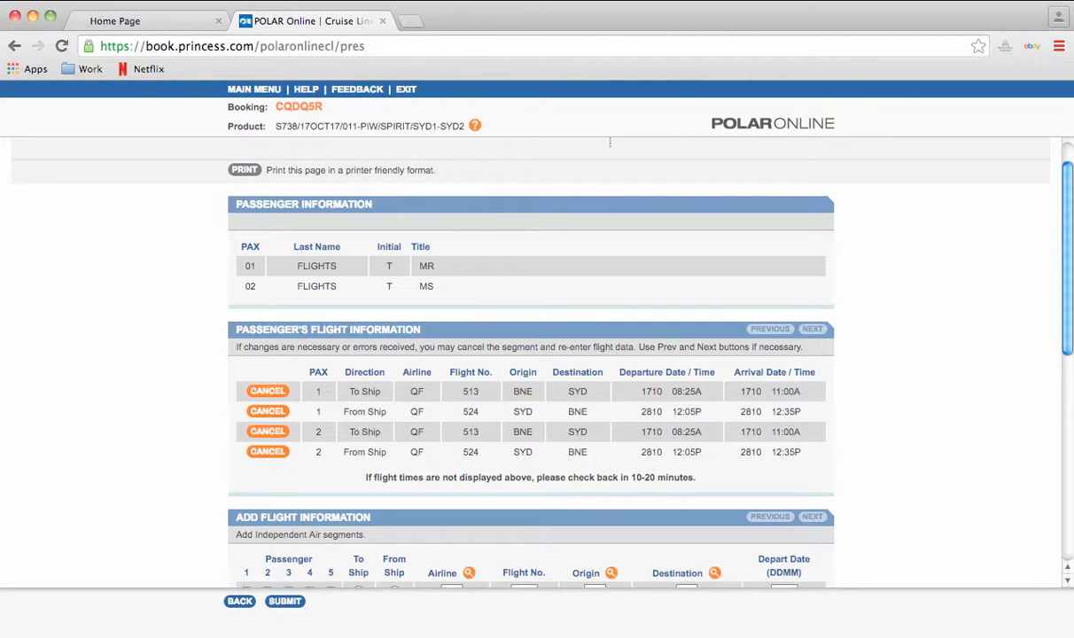
{"action": "scroll", "coordinate": [610, 142], "scroll_direction": "down", "scroll_amount": 1}
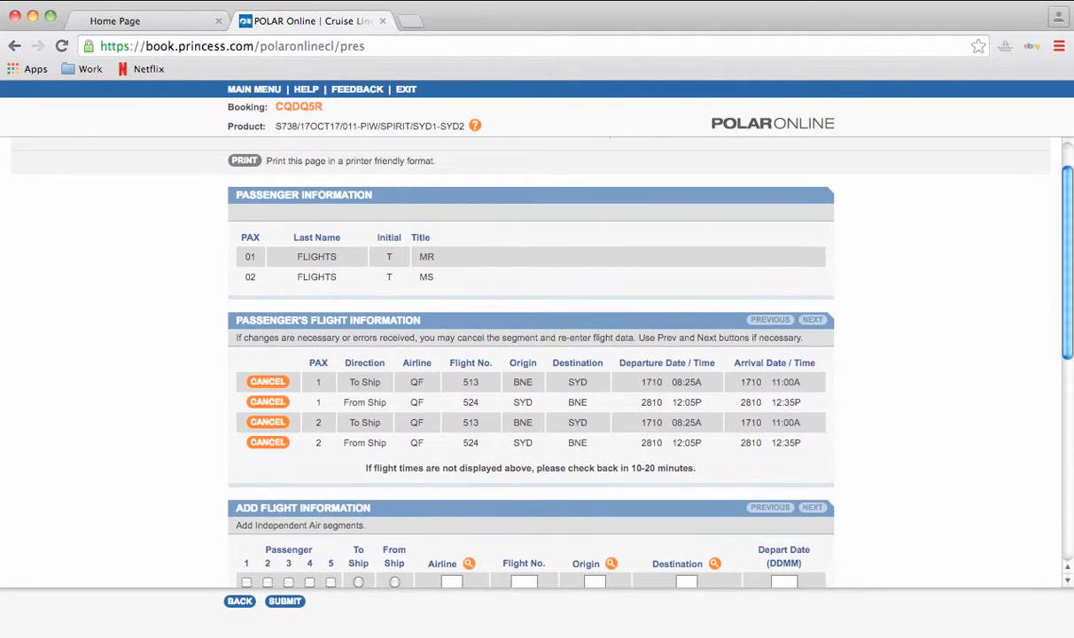
{"action": "scroll", "coordinate": [532, 362], "scroll_direction": "down", "scroll_amount": 1}
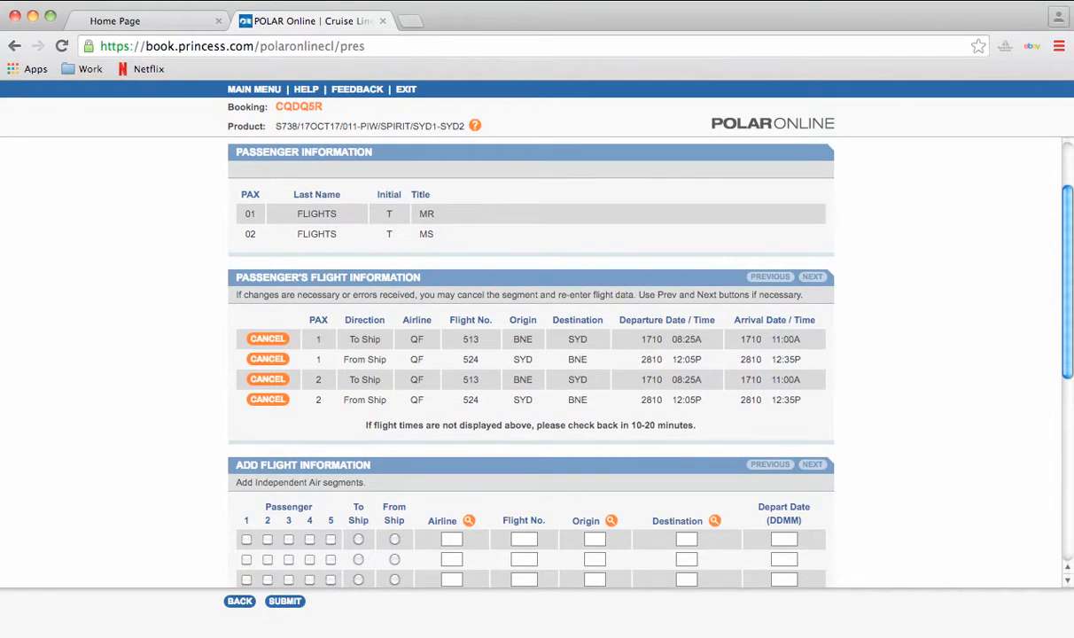
{"action": "scroll", "coordinate": [532, 363], "scroll_direction": "up", "scroll_amount": 3}
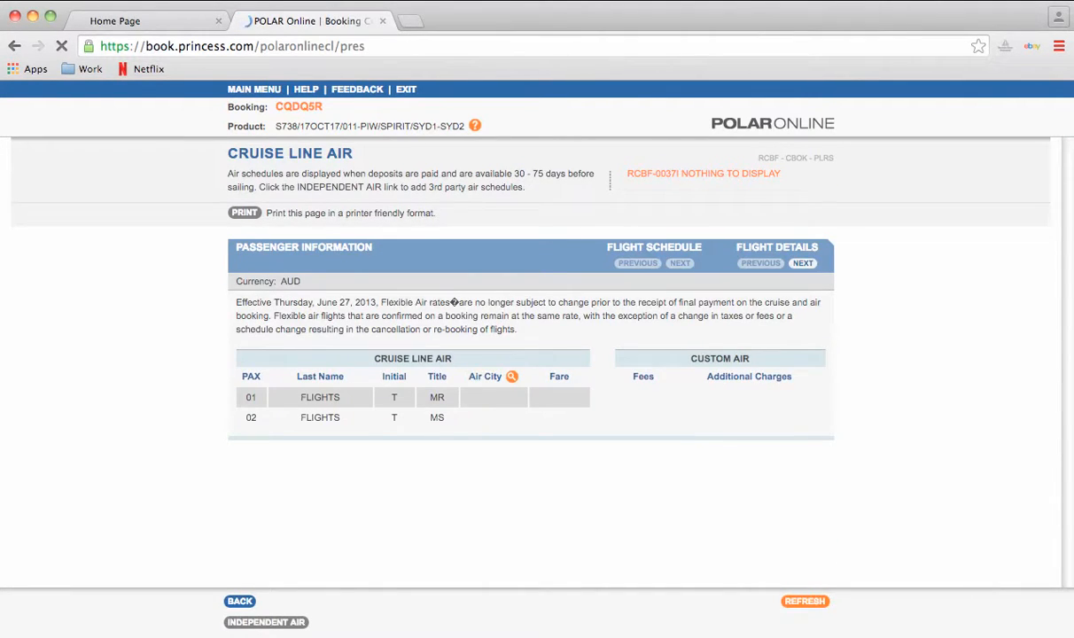
- Scroll through the booking confirmation and open Travel Packages
{"action": "scroll", "coordinate": [532, 354], "scroll_direction": "down", "scroll_amount": 10}
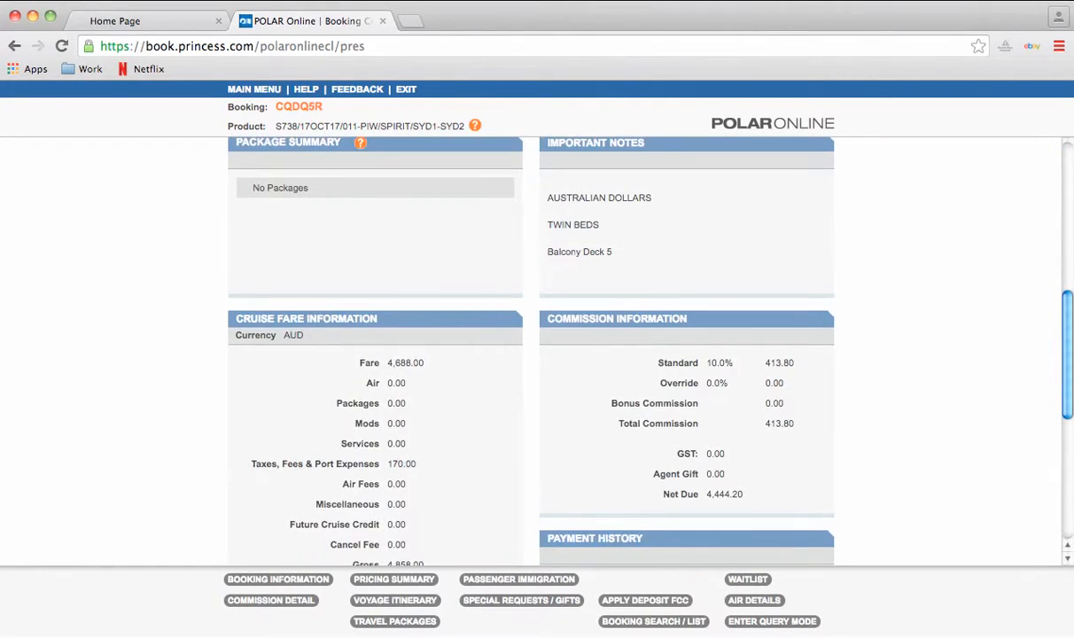
{"action": "scroll", "coordinate": [532, 354], "scroll_direction": "down", "scroll_amount": 2}
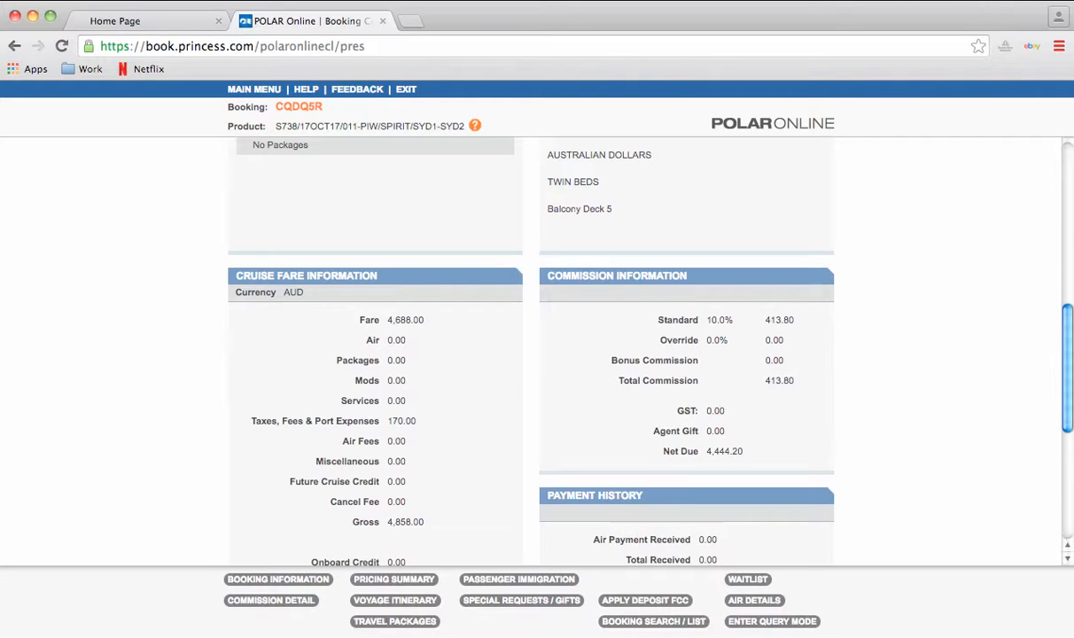
{"action": "scroll", "coordinate": [532, 355], "scroll_direction": "up", "scroll_amount": 4}
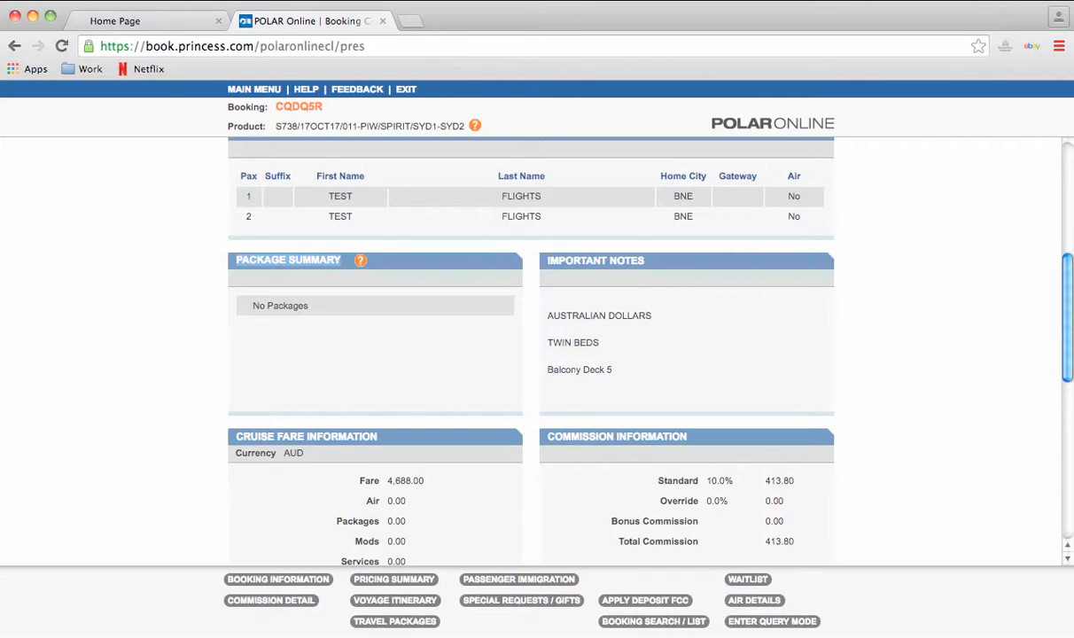
{"action": "scroll", "coordinate": [532, 354], "scroll_direction": "up", "scroll_amount": 1}
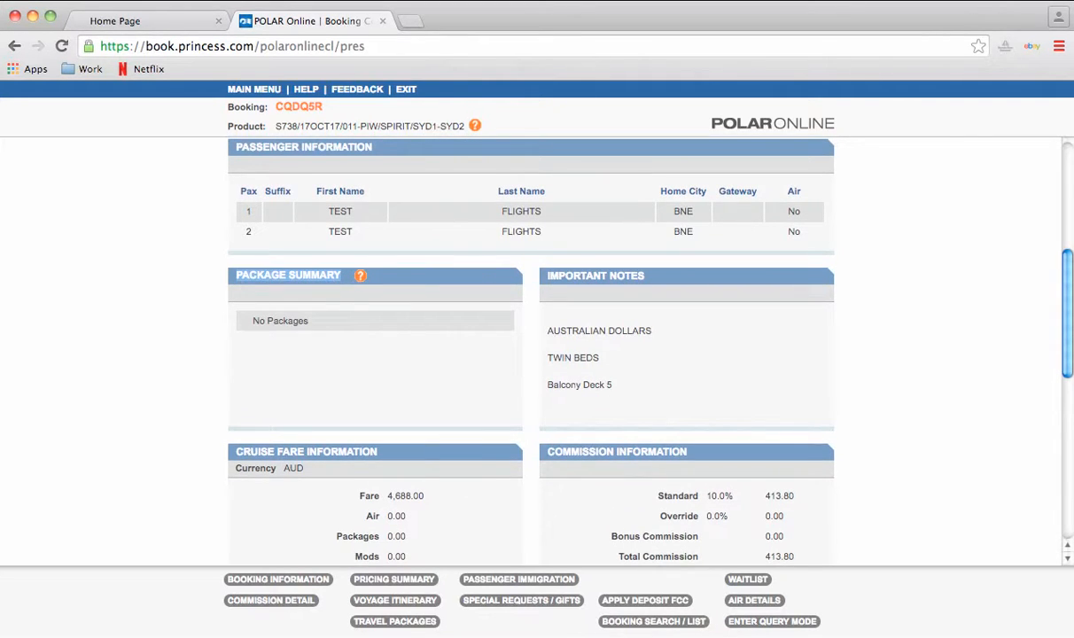
{"action": "left_click", "coordinate": [288, 276]}
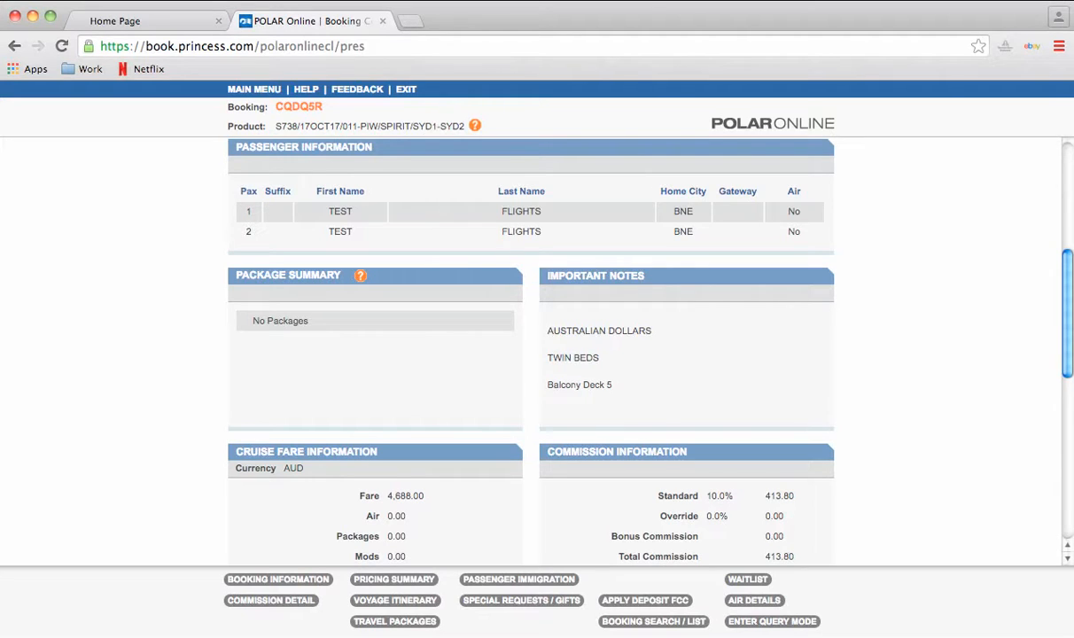
{"action": "left_click", "coordinate": [394, 622]}
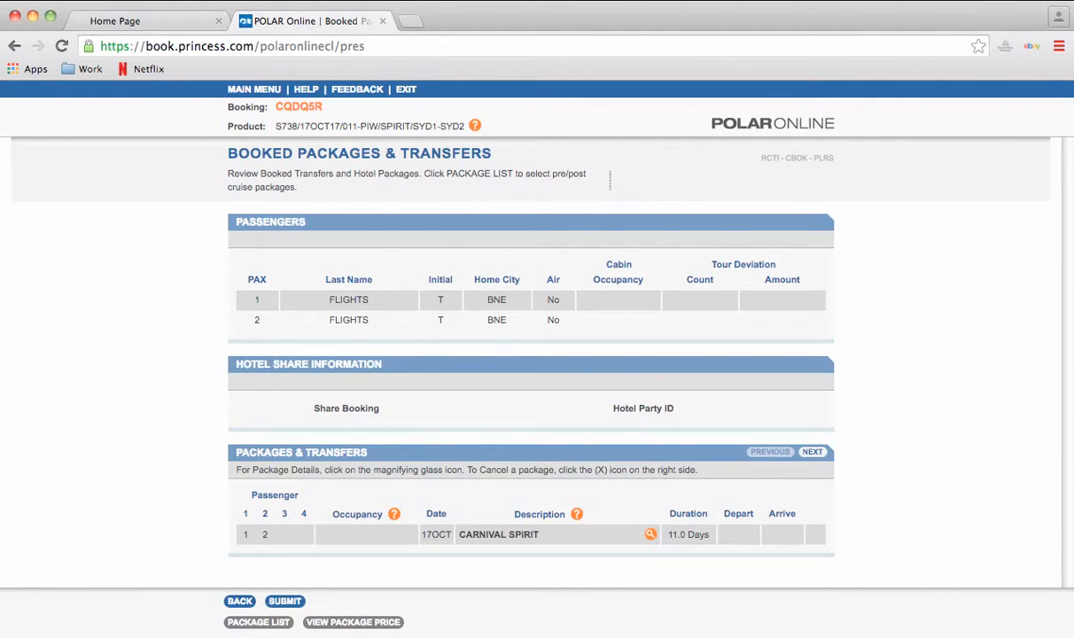
- From the Package List, add the Airport to Pier and Pier to Airport transfers
{"action": "left_click", "coordinate": [257, 622]}
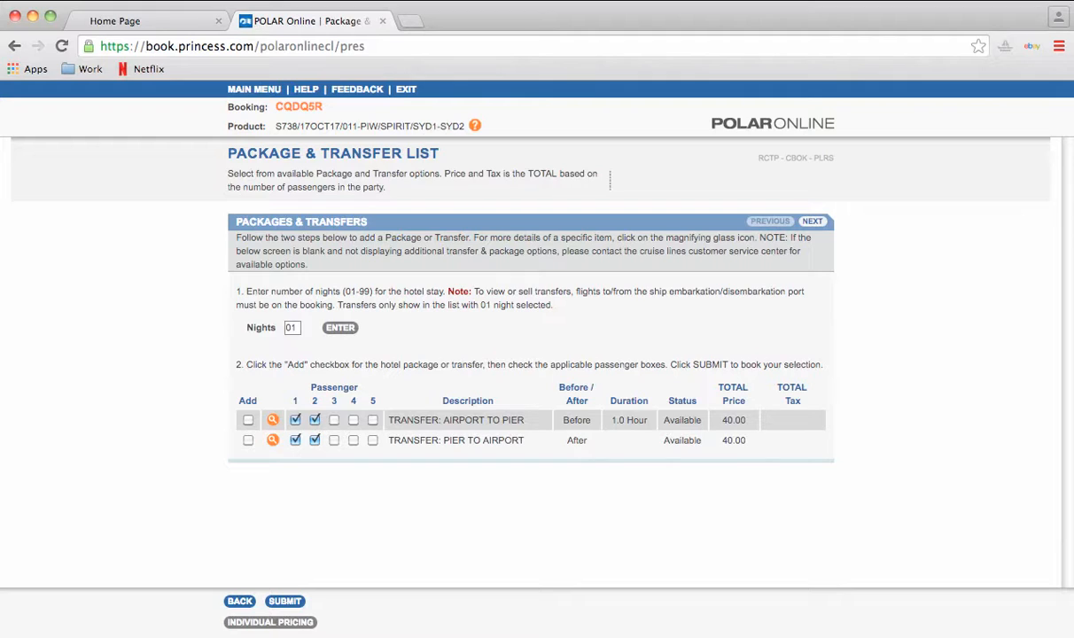
{"action": "left_click", "coordinate": [248, 420]}
{"action": "left_click", "coordinate": [248, 440]}
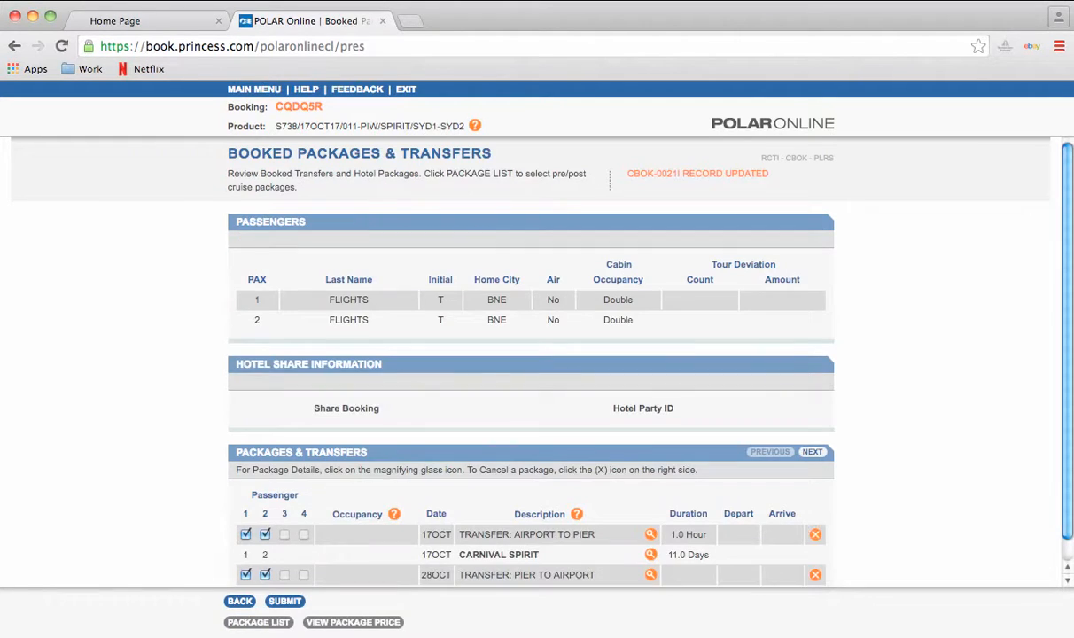
- Check that Package Summary lists both the airport and pier transfers
{"action": "scroll", "coordinate": [532, 355], "scroll_direction": "down", "scroll_amount": 1}
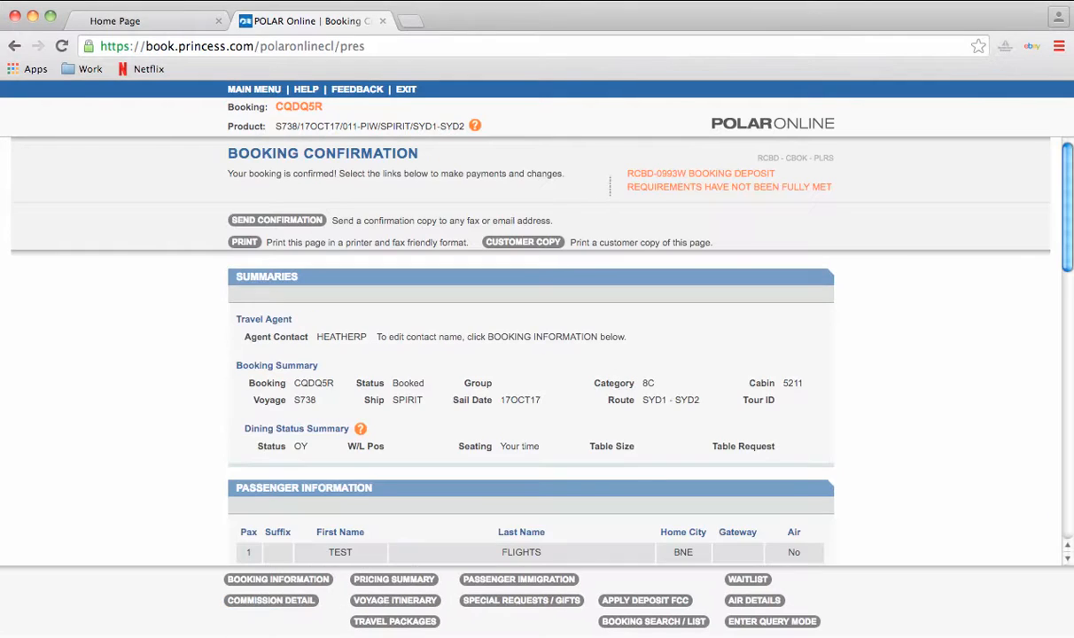
{"action": "scroll", "coordinate": [531, 355], "scroll_direction": "down", "scroll_amount": 5}
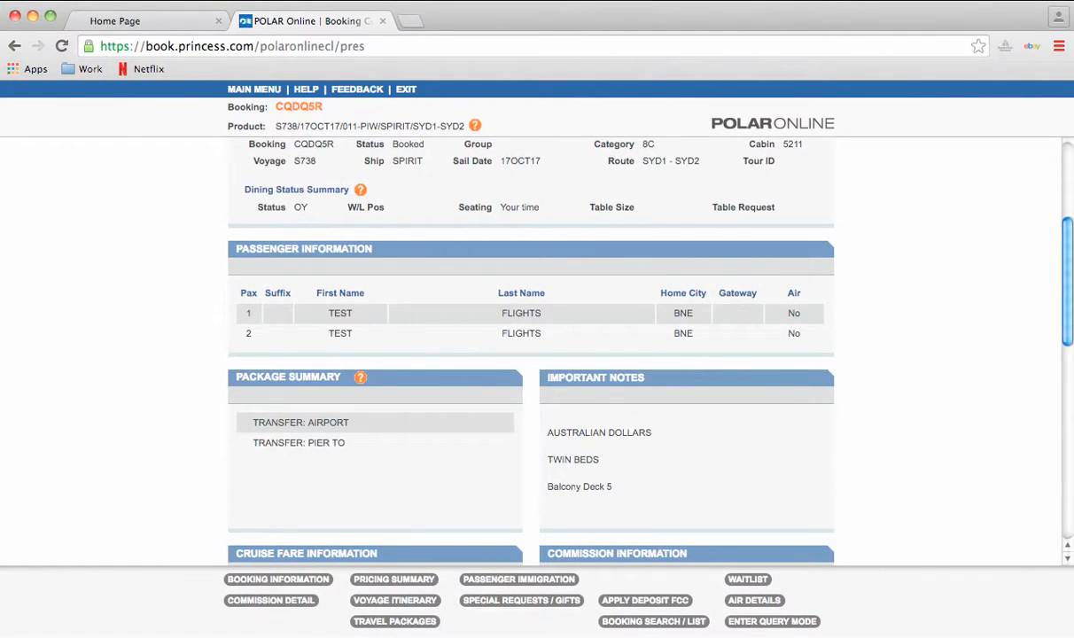
{"action": "left_click_drag", "start_coordinate": [253, 422], "coordinate": [346, 442]}
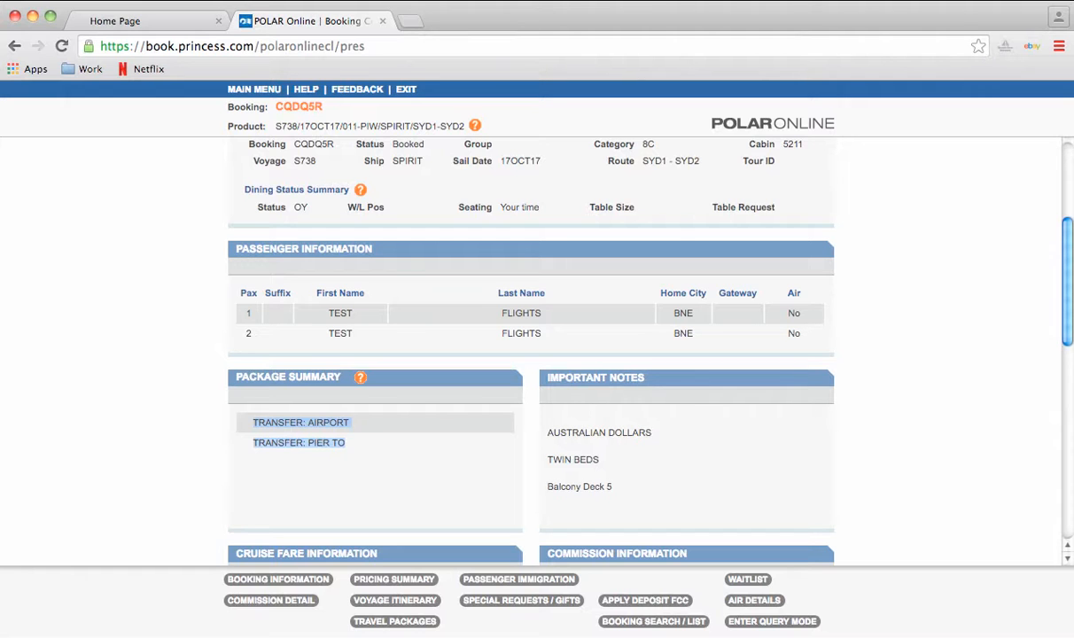
{"action": "left_click", "coordinate": [349, 470]}
- Confirm the Packages charge of 80.00 AUD in Cruise Fare Information
{"action": "scroll", "coordinate": [532, 354], "scroll_direction": "up", "scroll_amount": 3}
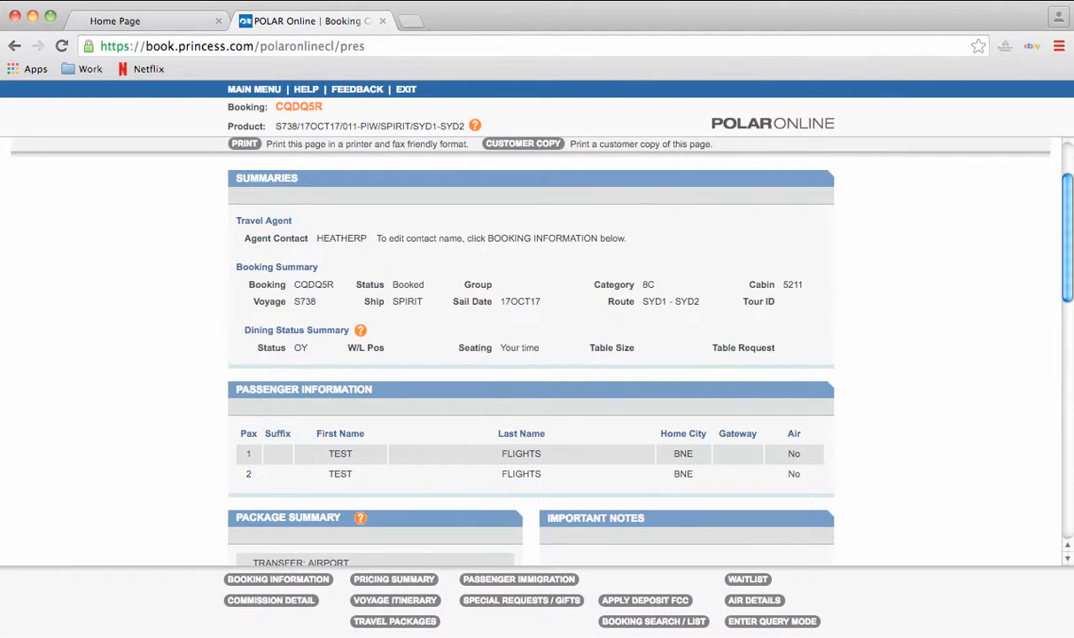
{"action": "scroll", "coordinate": [532, 354], "scroll_direction": "down", "scroll_amount": 8}
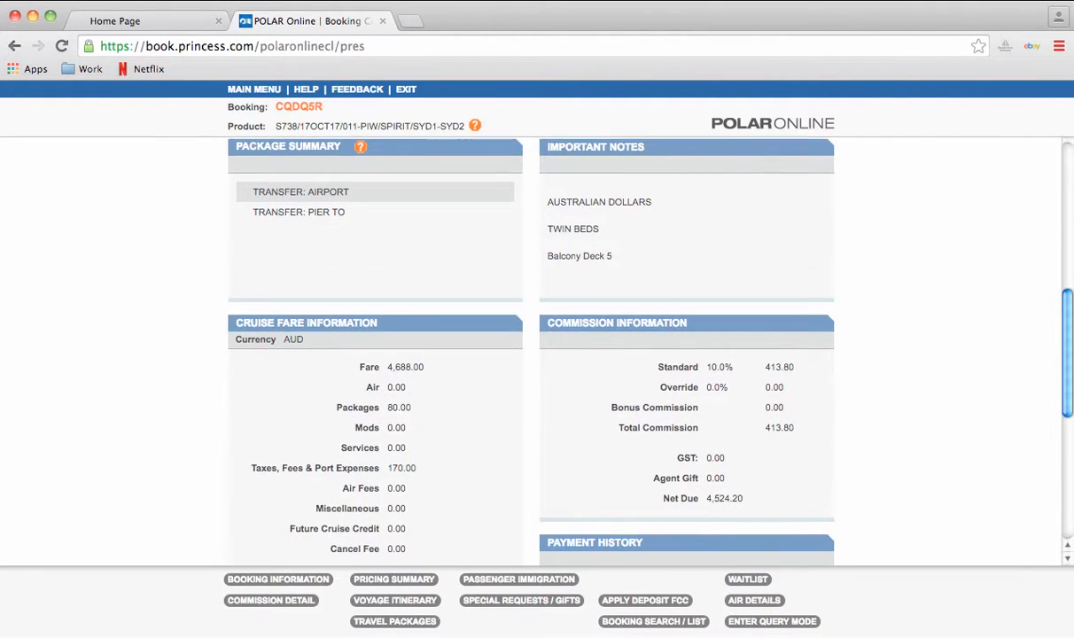
{"action": "scroll", "coordinate": [531, 354], "scroll_direction": "down", "scroll_amount": 3}
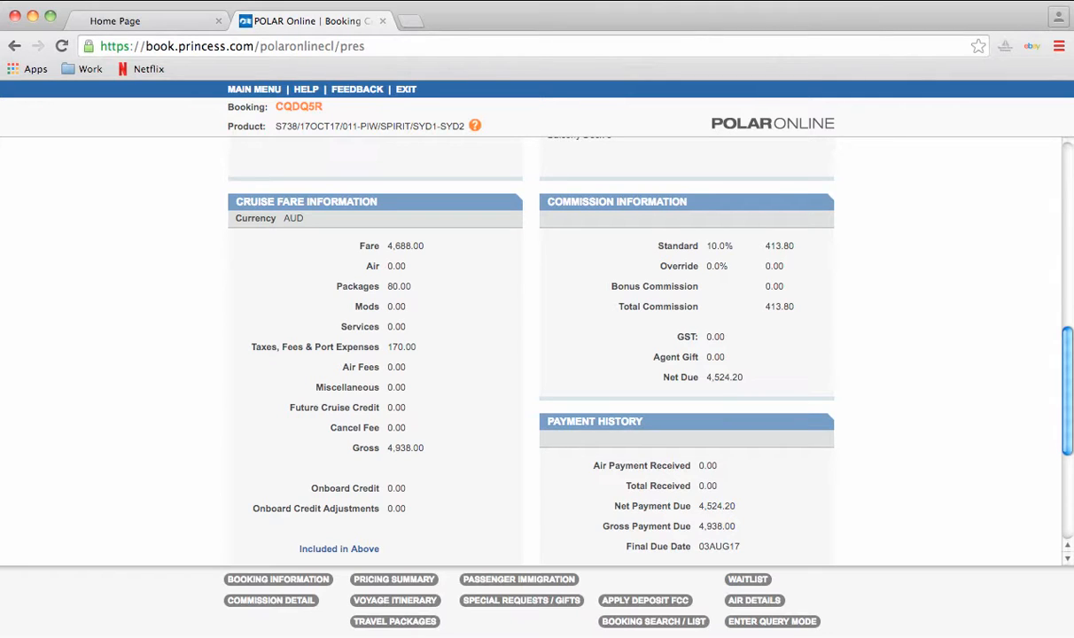
{"action": "left_click_drag", "start_coordinate": [333, 286], "coordinate": [412, 286]}
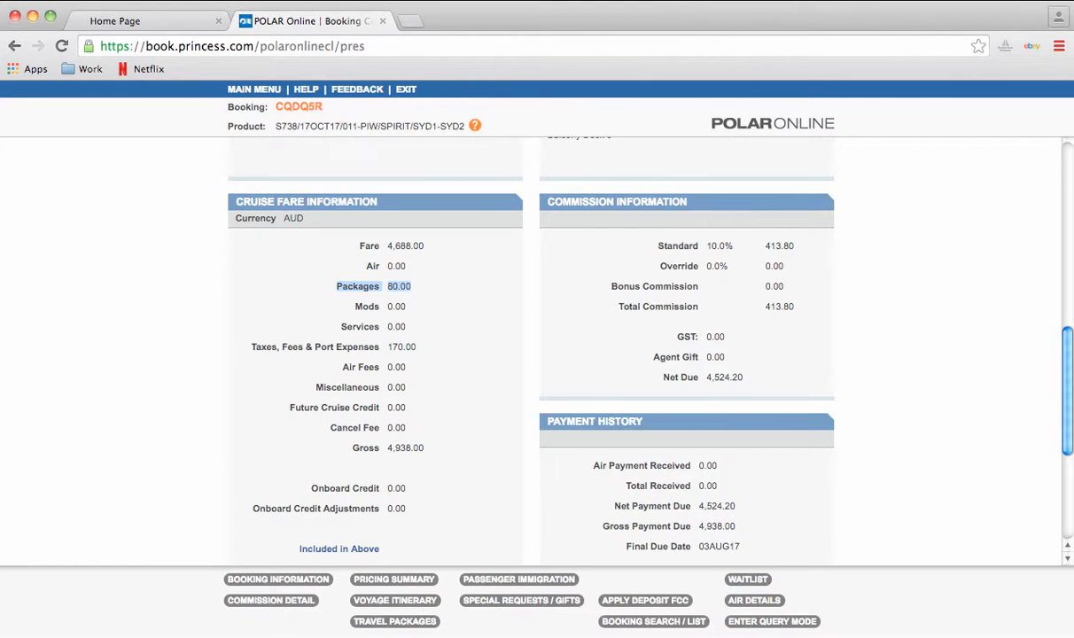
{"action": "scroll", "coordinate": [616, 346], "scroll_direction": "down", "scroll_amount": 1}
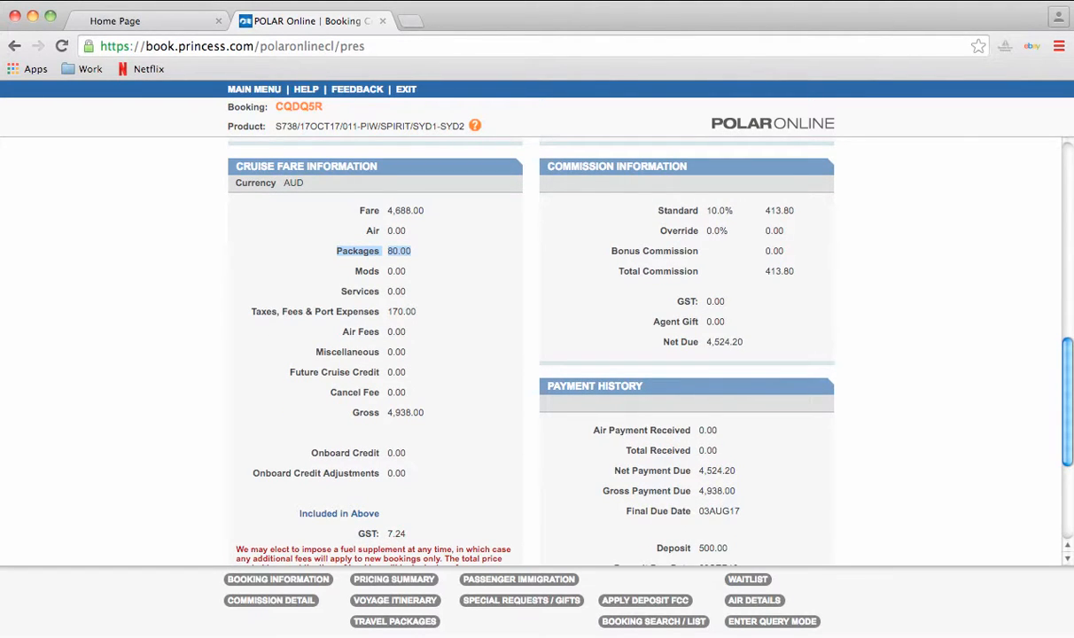
{"action": "scroll", "coordinate": [616, 345], "scroll_direction": "up", "scroll_amount": 10}
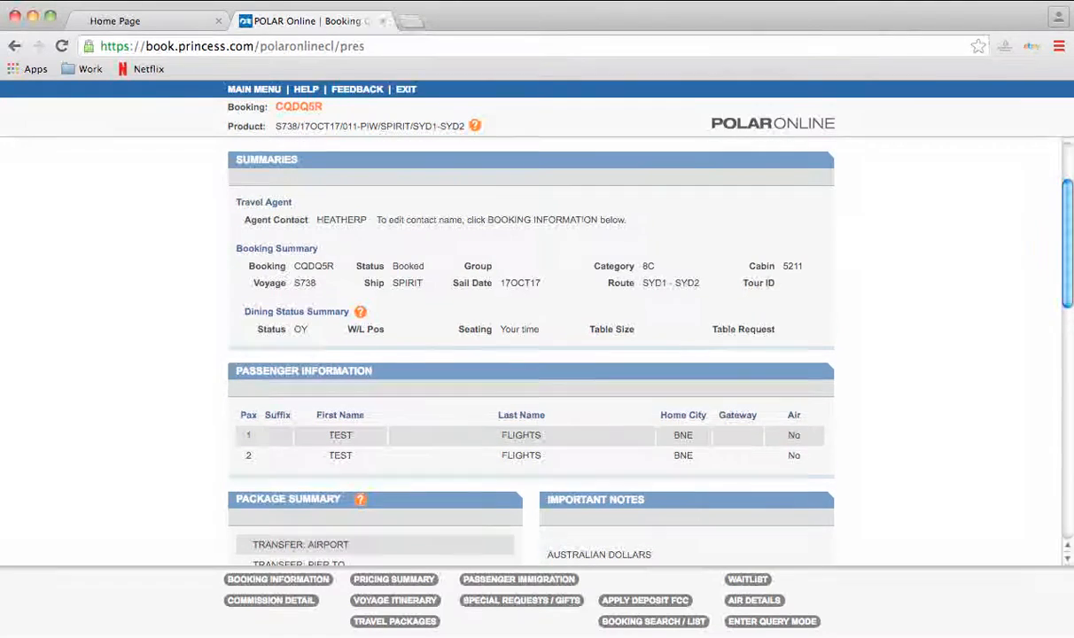